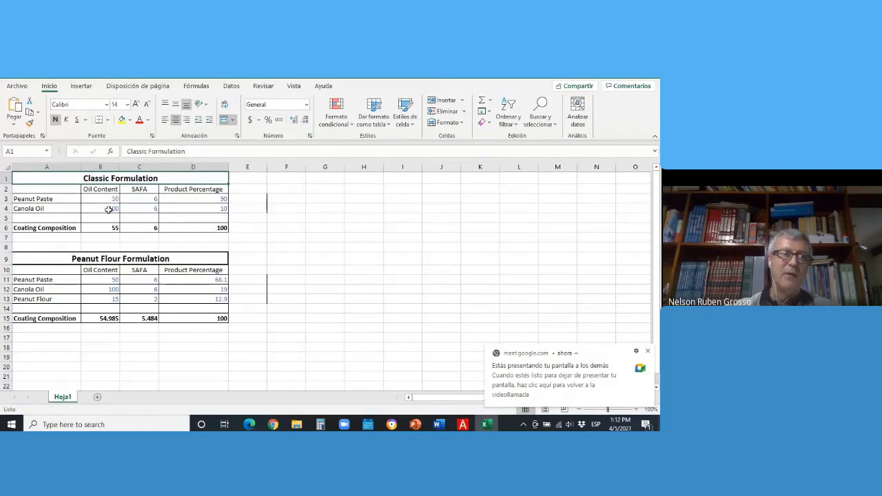
Examine the Classic Formulation's peanut paste SAFA, both product percentages and the formula behind the coating's SAFA value.
left_click(141, 199)
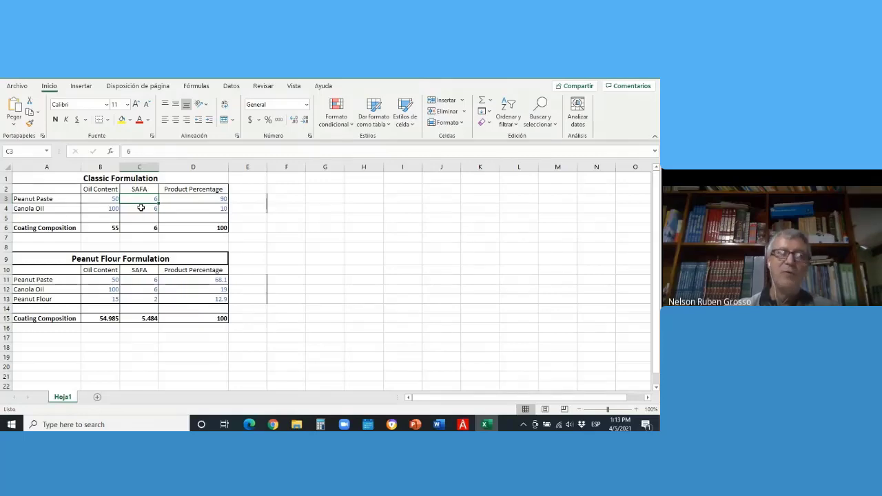
left_click(201, 198)
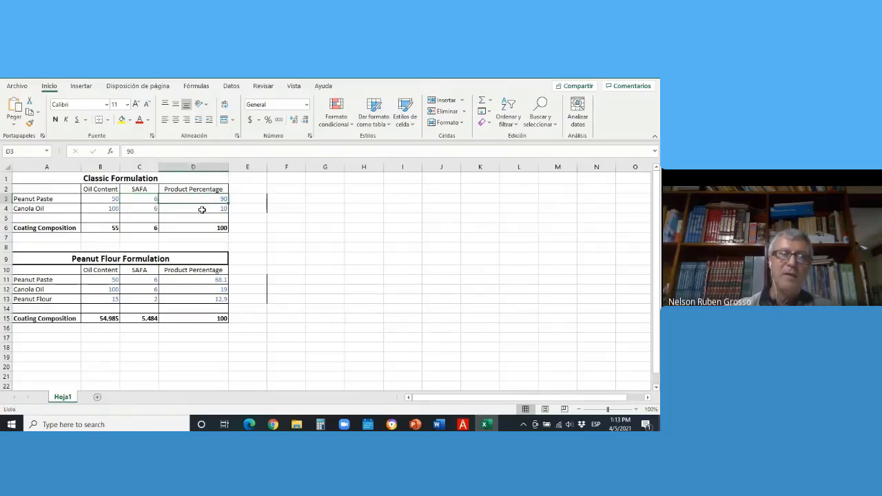
left_click(202, 209)
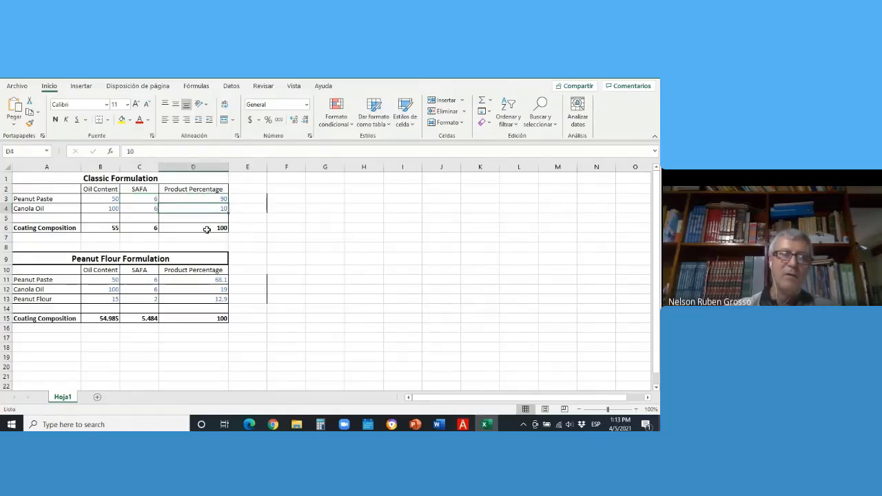
left_click(142, 228)
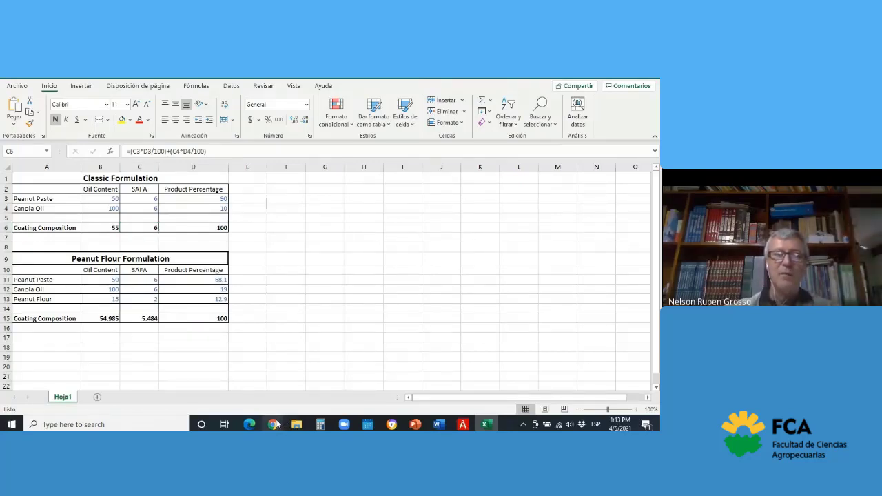
Switch to the Google Meet call window in Chrome.
mouse_move(273, 424)
left_click(275, 385)
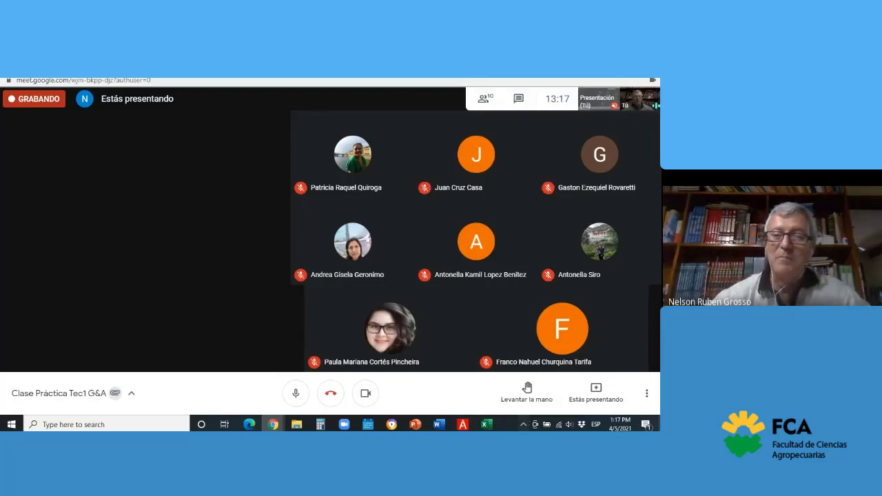
Return to the Excel workbook and examine the Peanut Flour ingredient and its oil content.
left_click(484, 424)
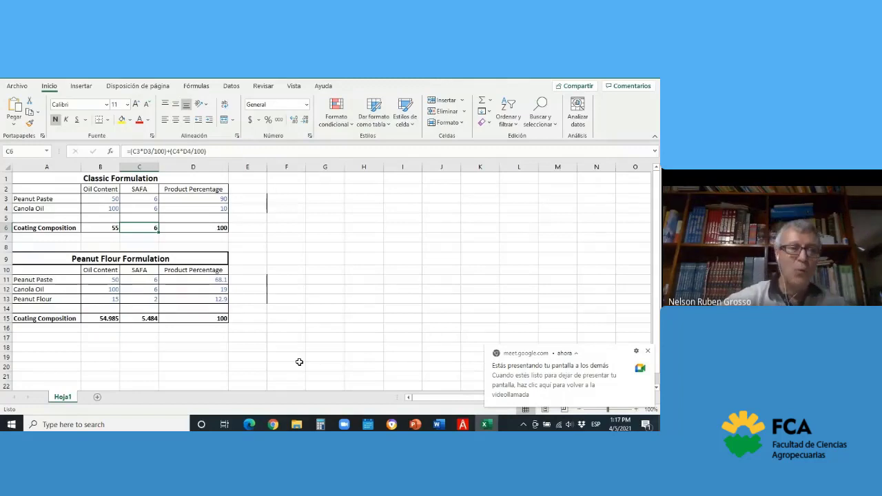
left_click(51, 298)
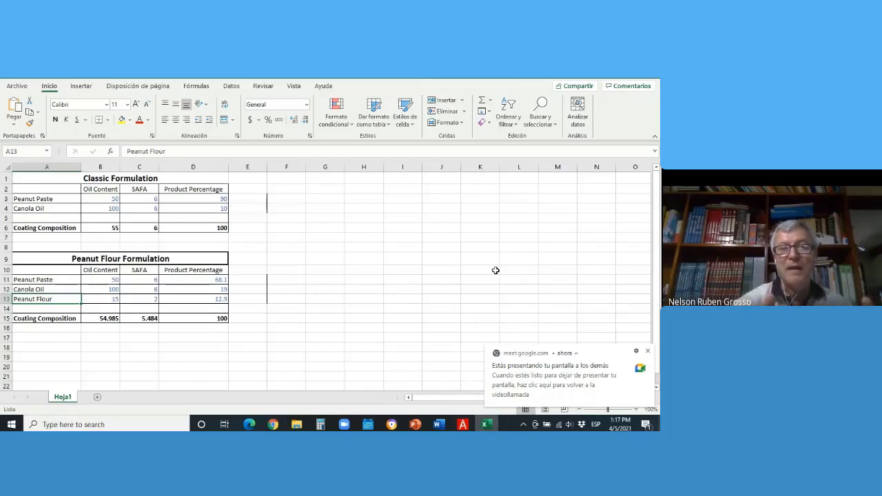
left_click(100, 300)
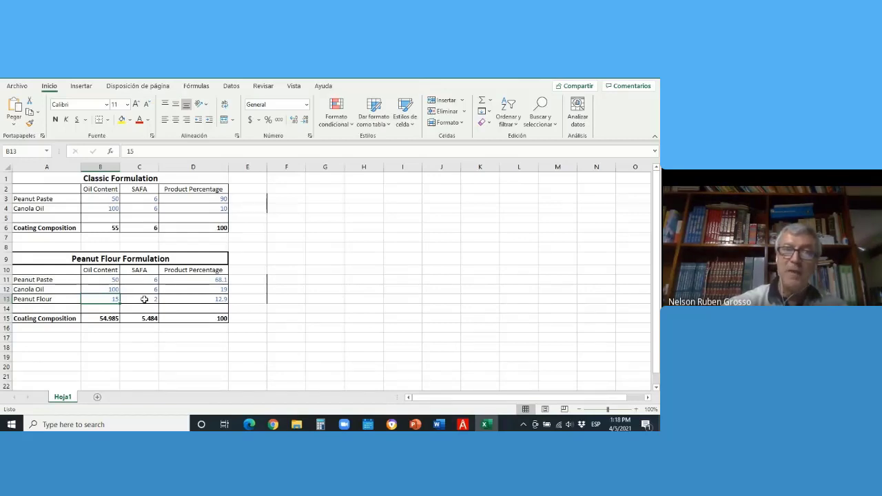
Set the Peanut Paste product percentage in the Peanut Flour Formulation to 90.
left_click(201, 279)
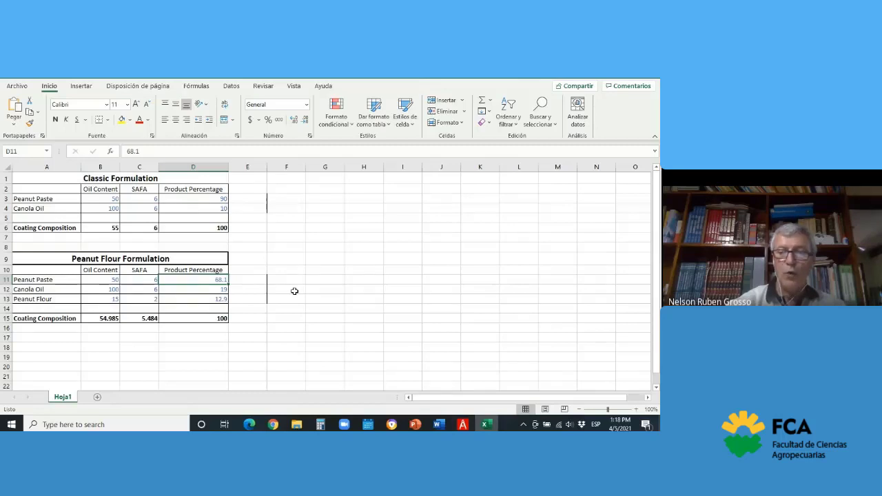
type("90")
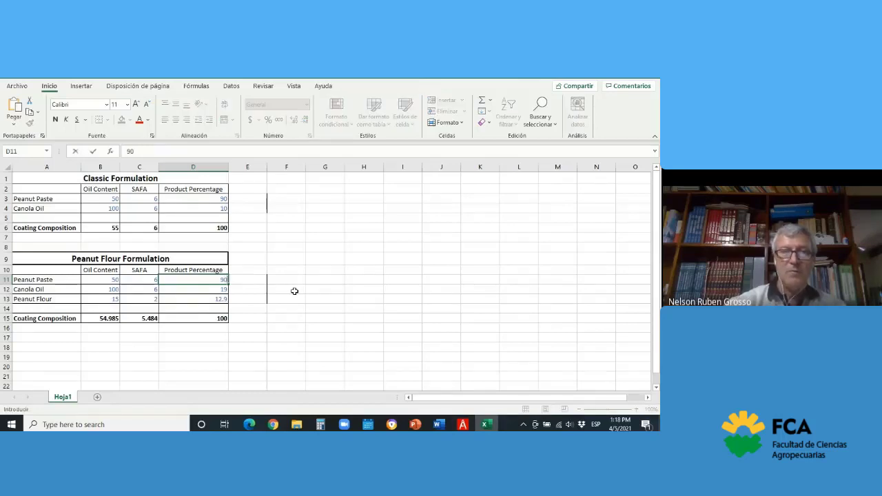
left_click(291, 299)
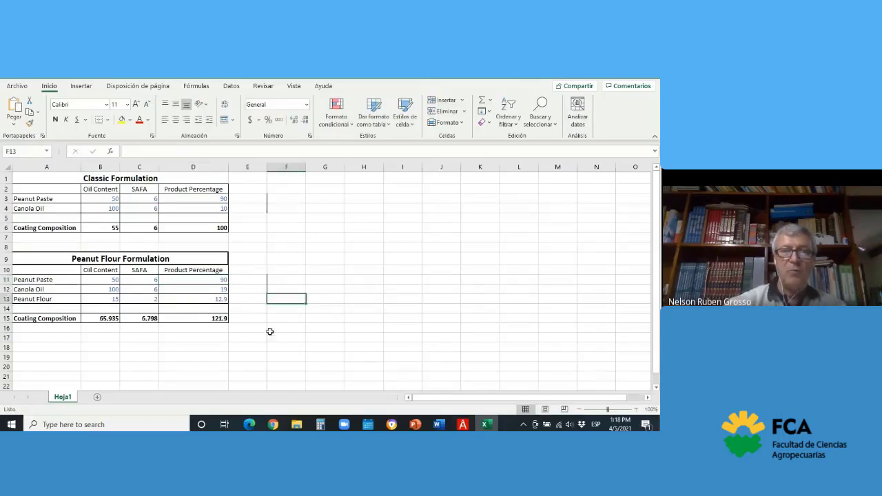
In the Peanut Flour Formulation, set the product percentage of Peanut Flour to 5 and of Peanut Paste to 85.
left_click(211, 299)
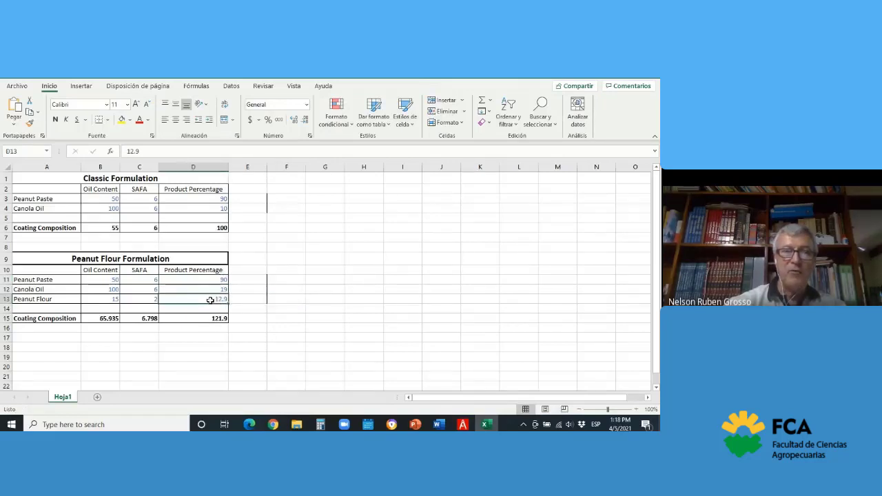
type("5")
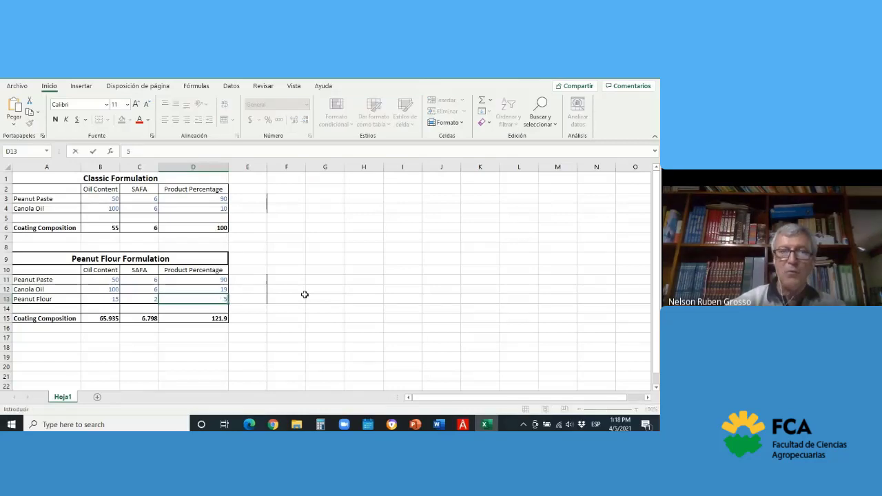
left_click(223, 281)
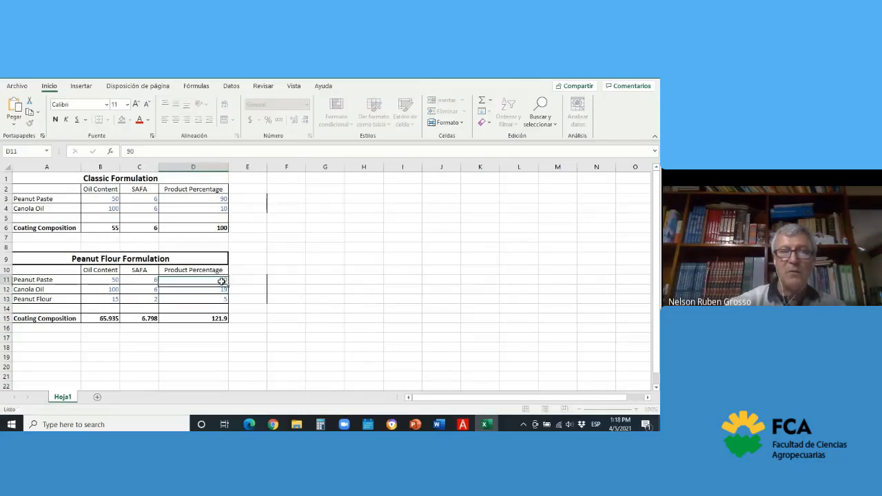
type("85")
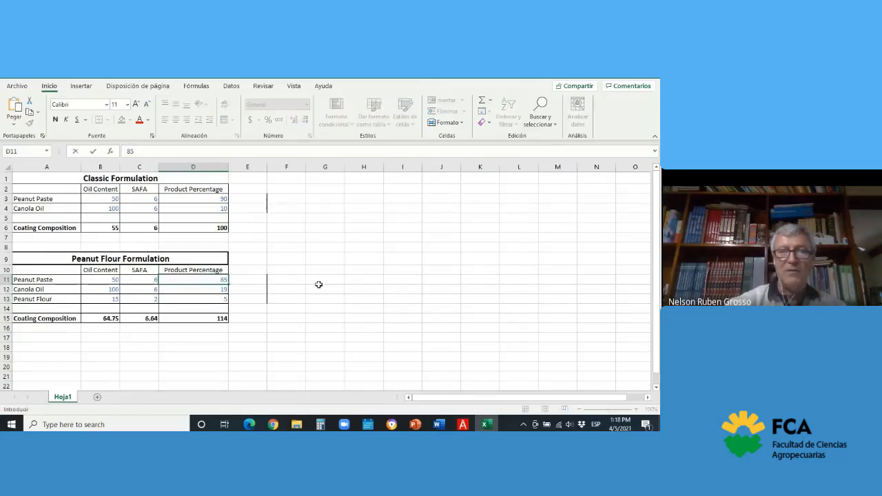
left_click(320, 287)
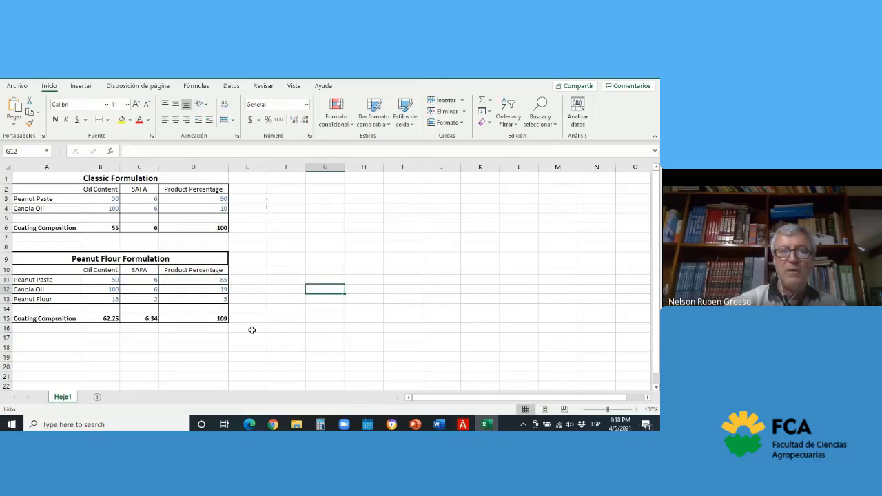
Set the Canola Oil product percentage in the Peanut Flour Formulation to 10.
left_click(219, 289)
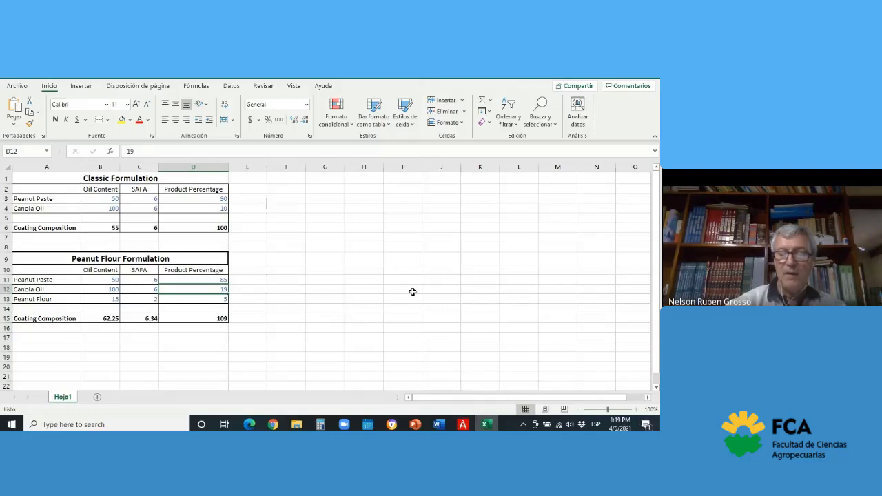
type("10")
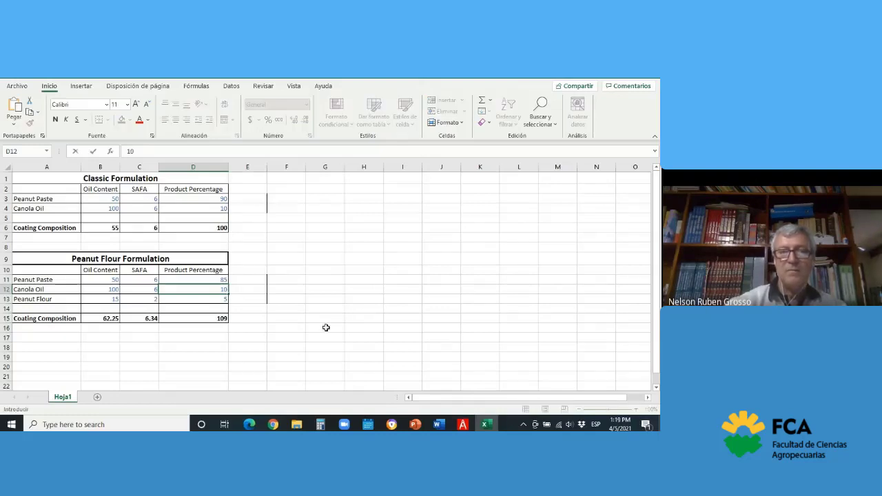
left_click(324, 327)
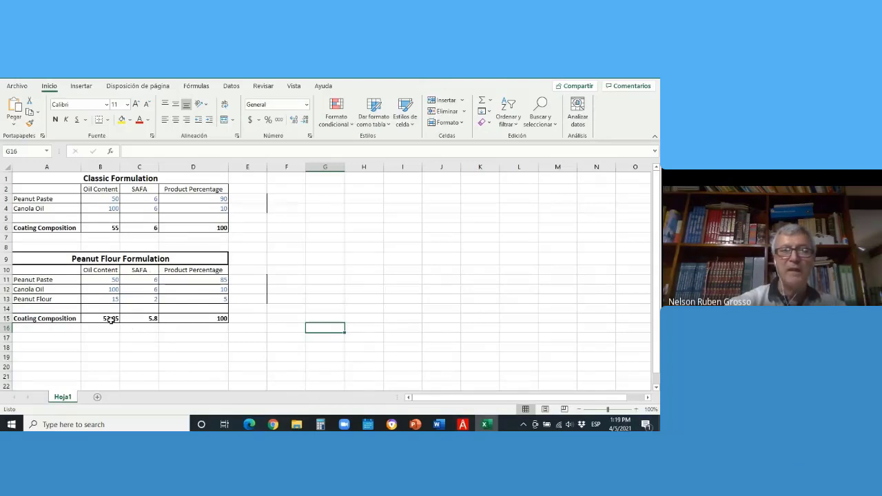
Set the Peanut Flour Formulation's Canola Oil percentage to 12 and inspect the coating's oil content and SAFA formulas.
left_click(203, 290)
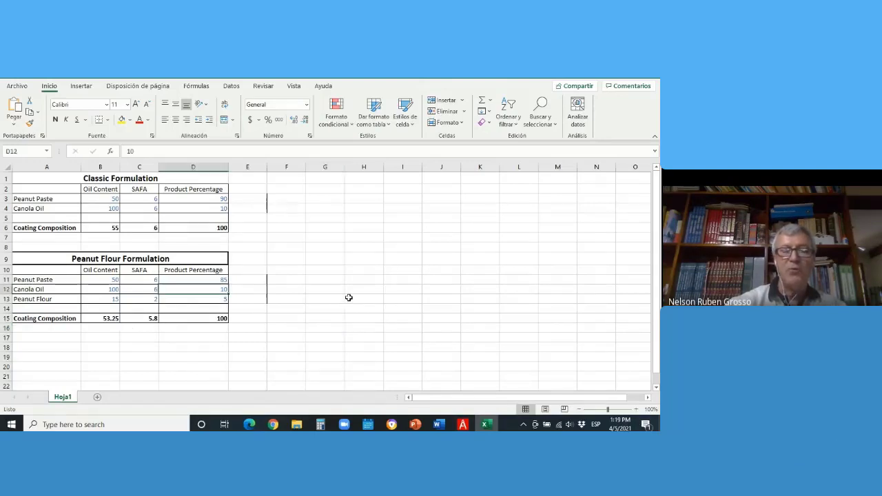
type("12")
left_click(339, 300)
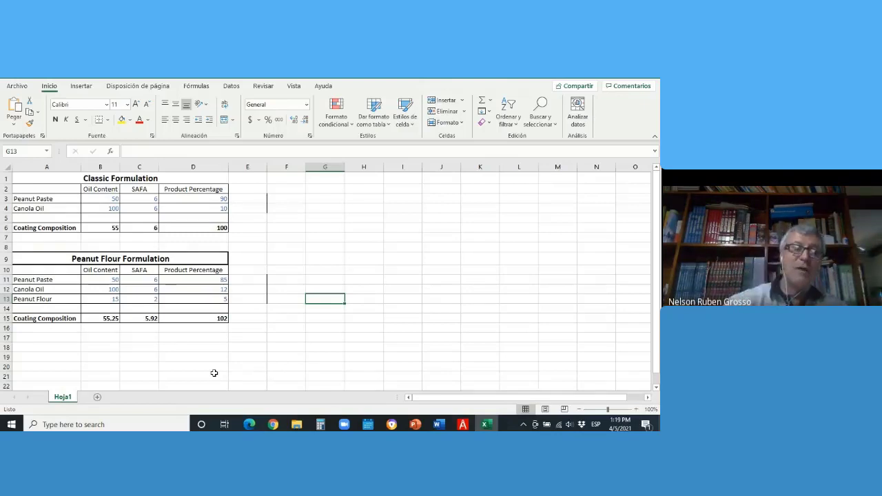
left_click(106, 318)
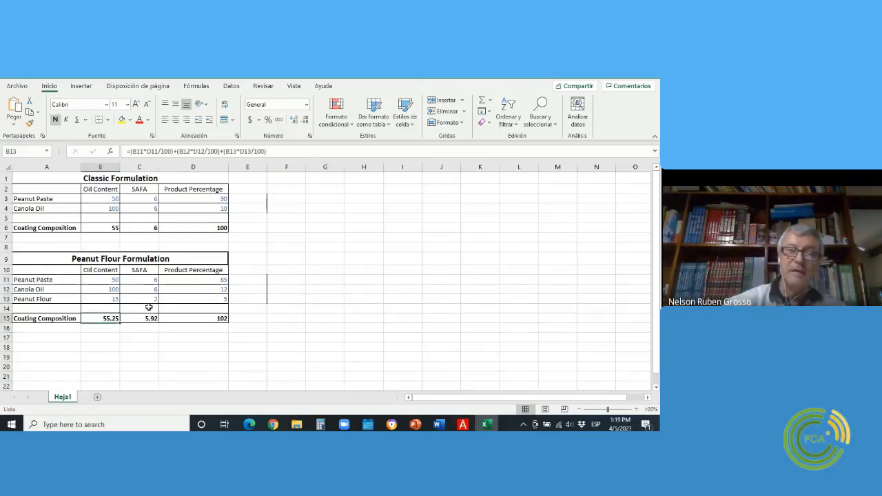
left_click(153, 318)
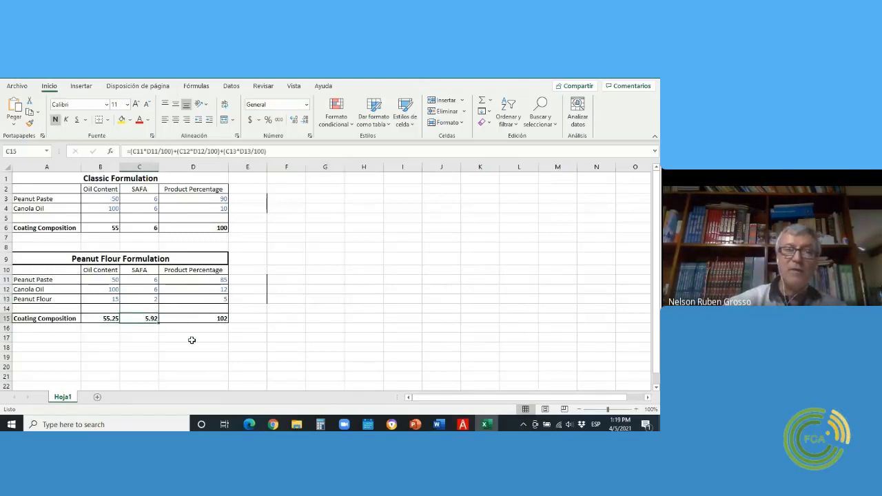
In the Peanut Flour Formulation, set the product percentage of Canola Oil to 19 and of Peanut Flour to 12.
left_click(212, 290)
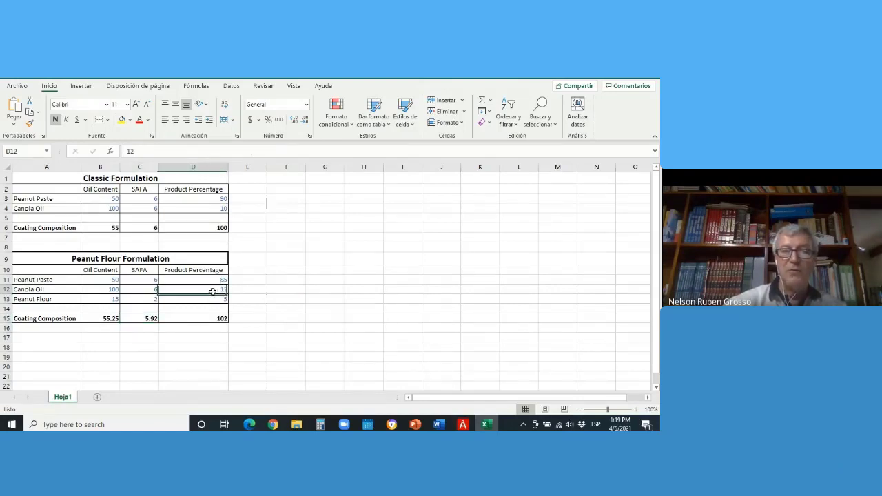
type("1")
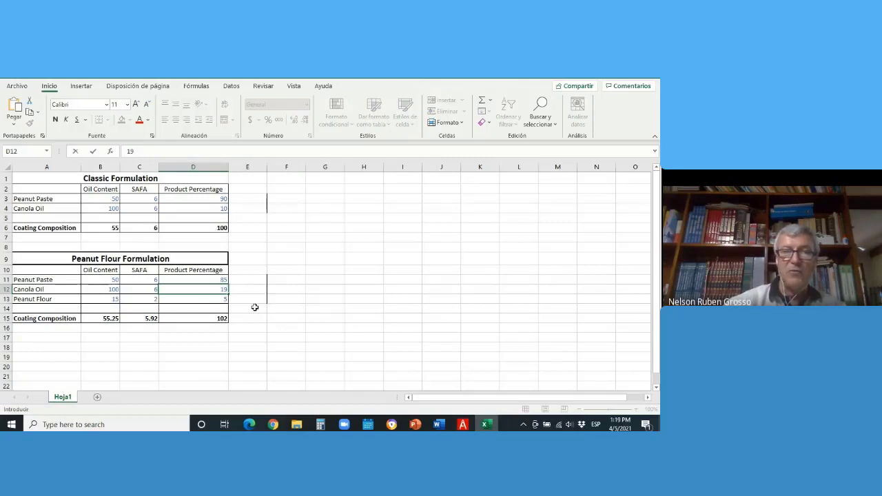
left_click(213, 301)
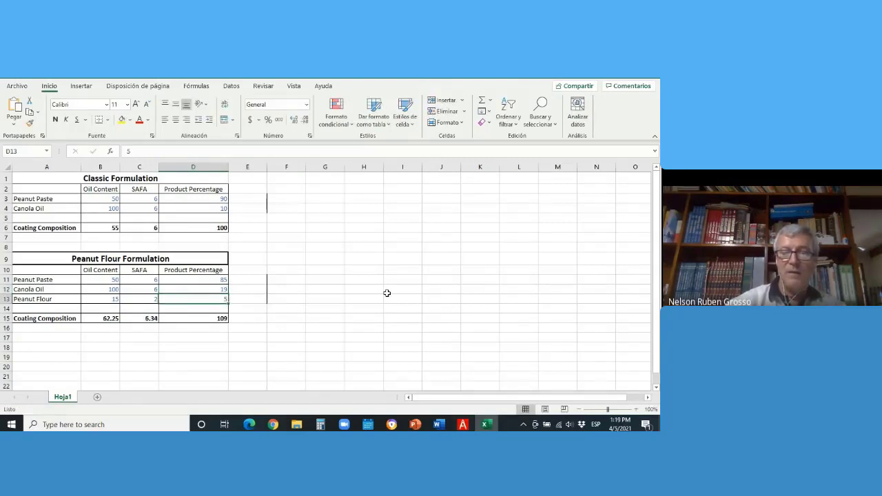
type("12")
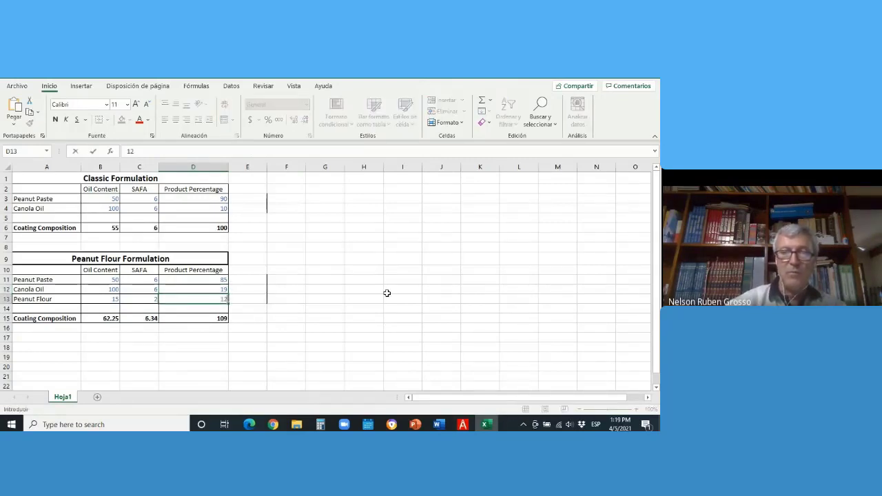
left_click(386, 292)
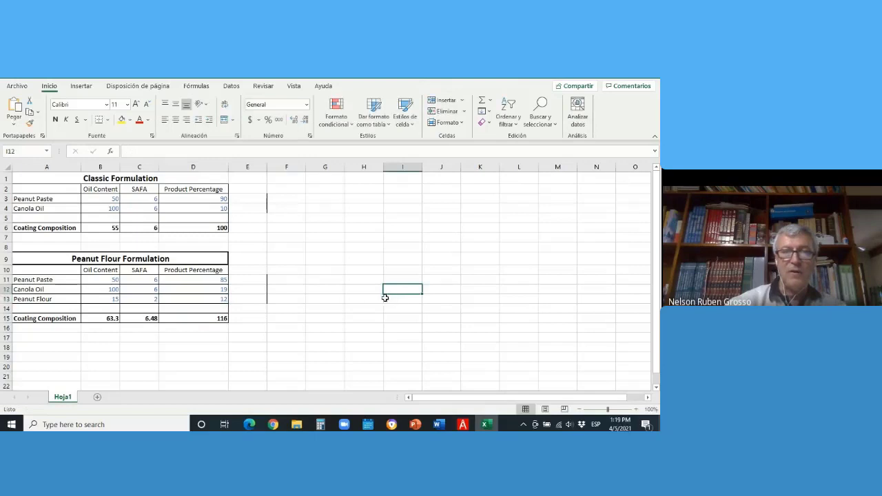
Set the Peanut Paste product percentage in the Peanut Flour Formulation to 68.
left_click(216, 279)
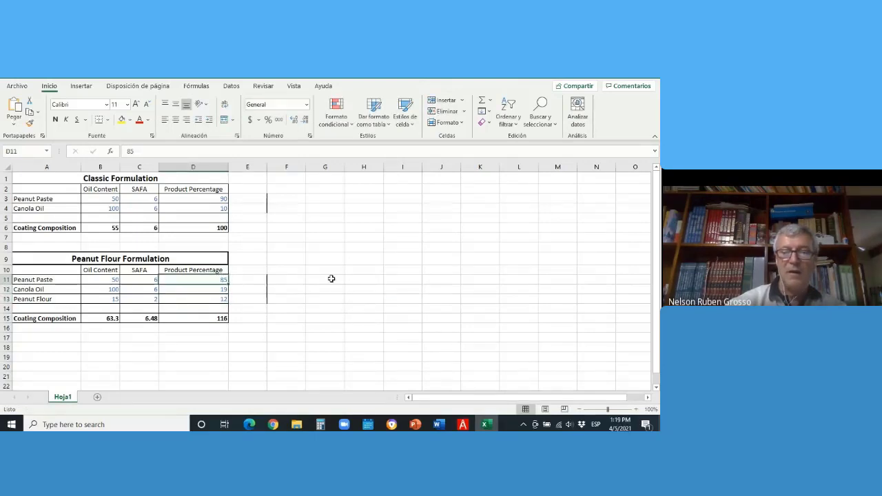
type("7")
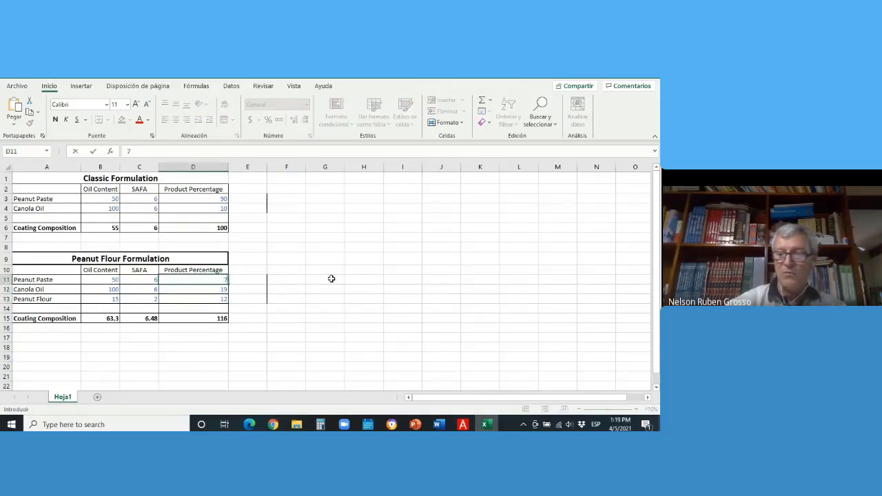
key("BackSpace")
type("6")
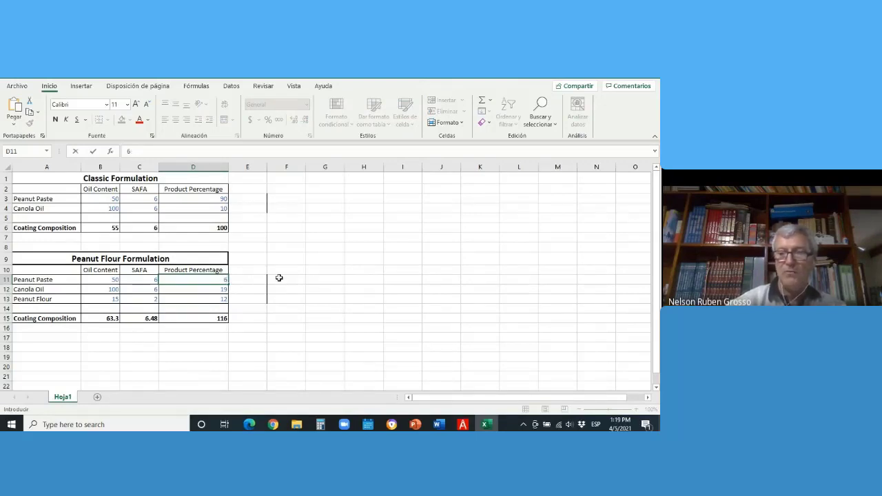
type("68")
key("BackSpace")
key("BackSpace")
type("8")
left_click(288, 316)
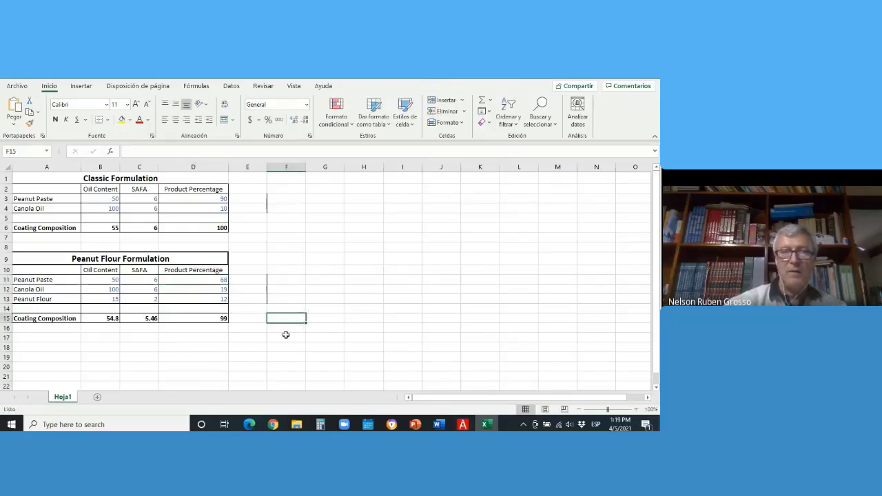
Refine the Peanut Paste product percentage in the Peanut Flour Formulation to 68.8.
left_click(223, 281)
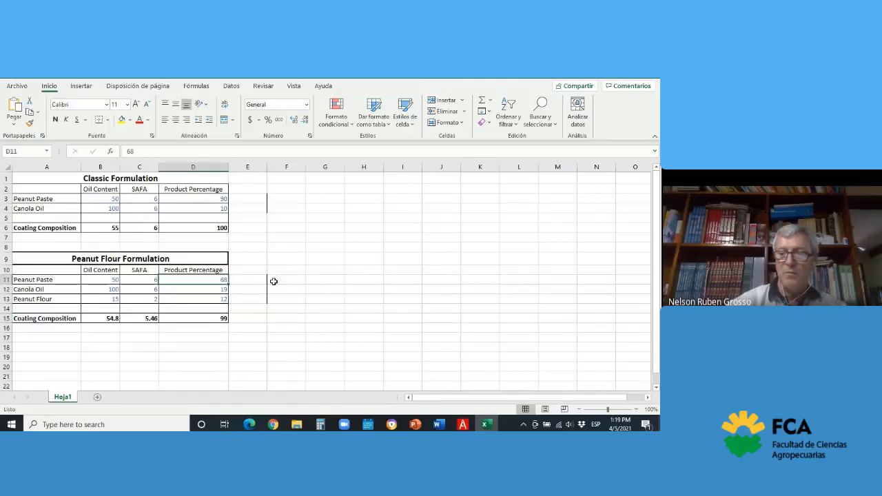
type("68")
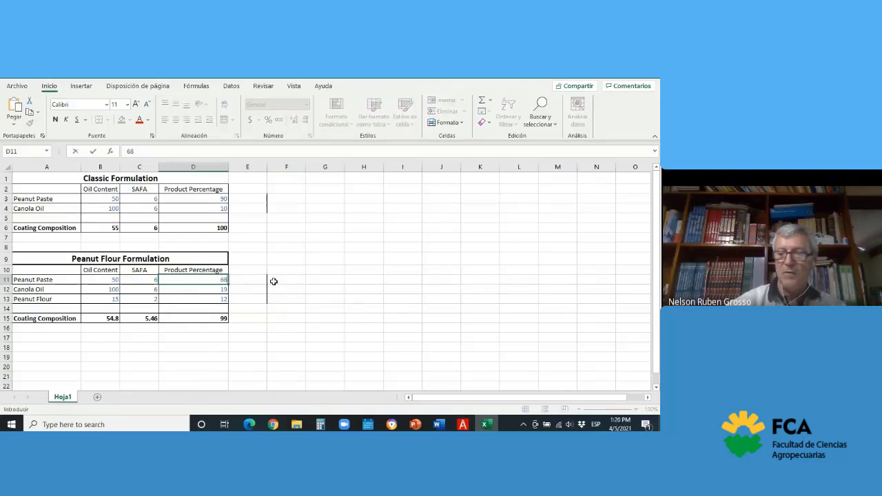
type(".8")
left_click(266, 289)
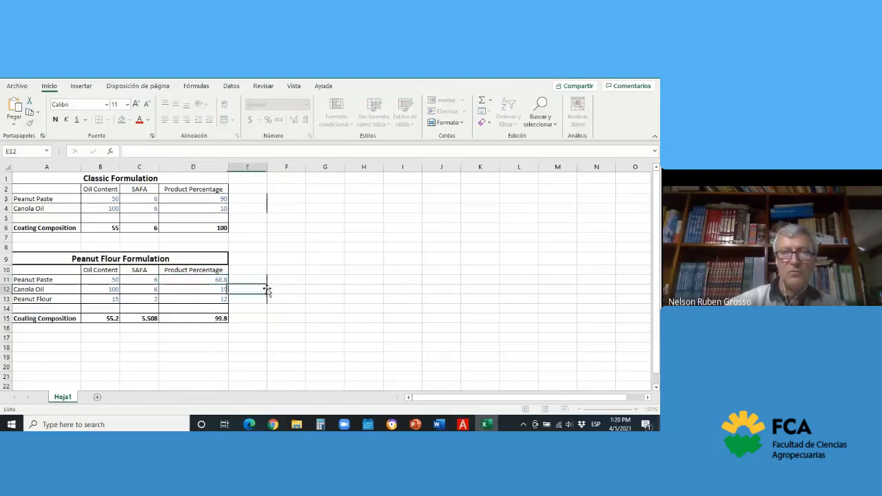
Try a Peanut Flour product percentage of 12.2 in the Peanut Flour Formulation.
left_click(213, 299)
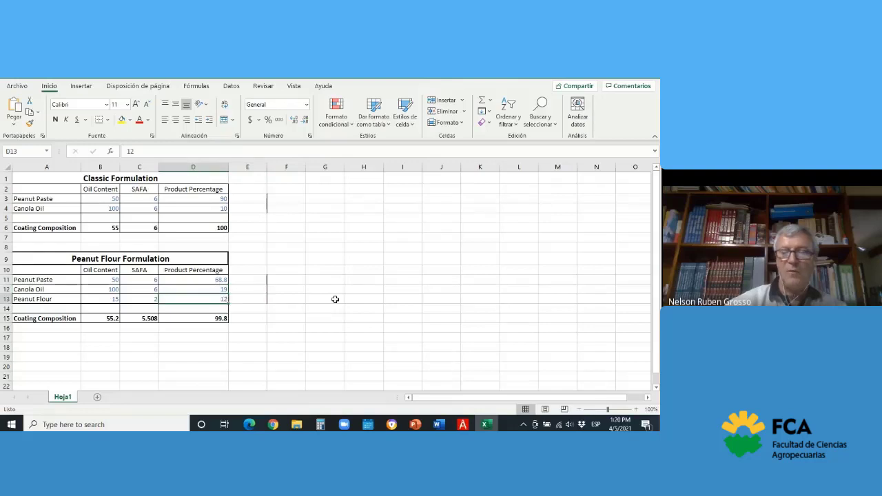
type("12.2")
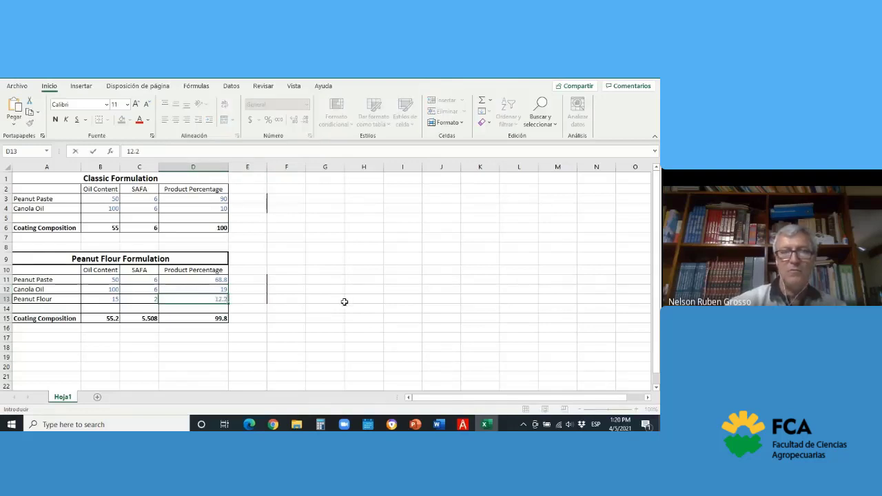
left_click(347, 308)
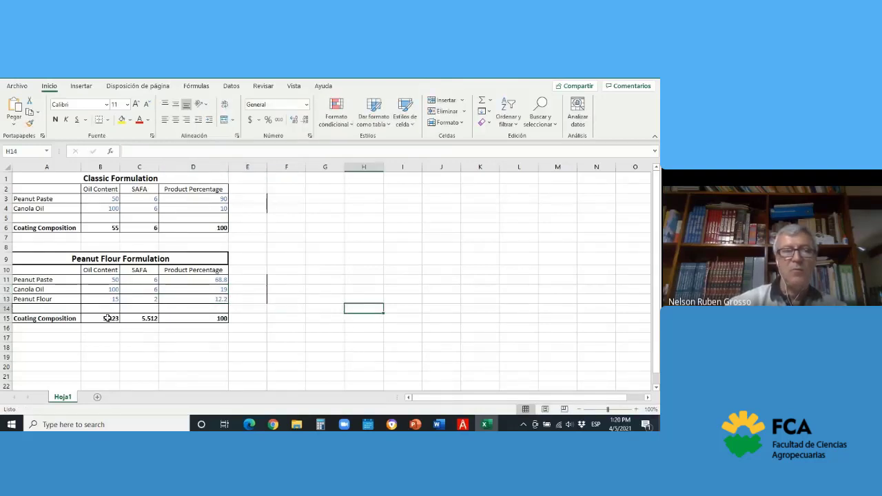
Try product percentages of 12.1 for Peanut Flour and 68.9 for Peanut Paste in the Peanut Flour Formulation.
left_click(216, 298)
type("12.")
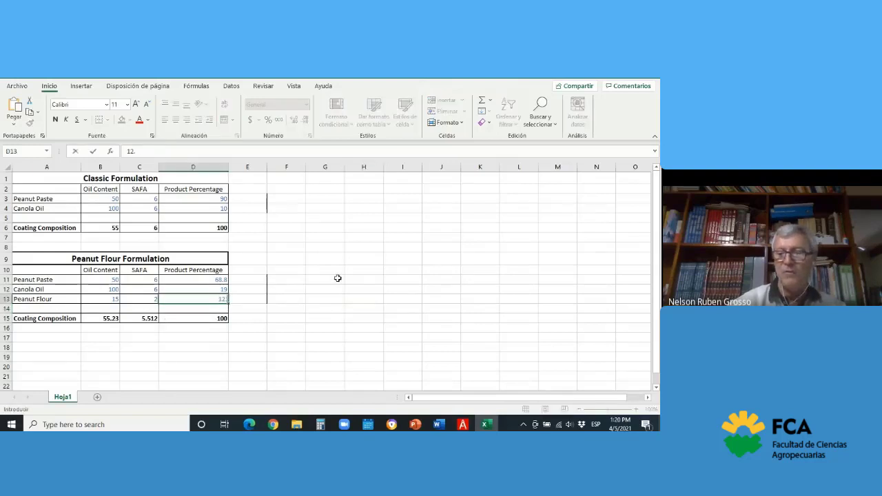
type("1")
left_click(214, 280)
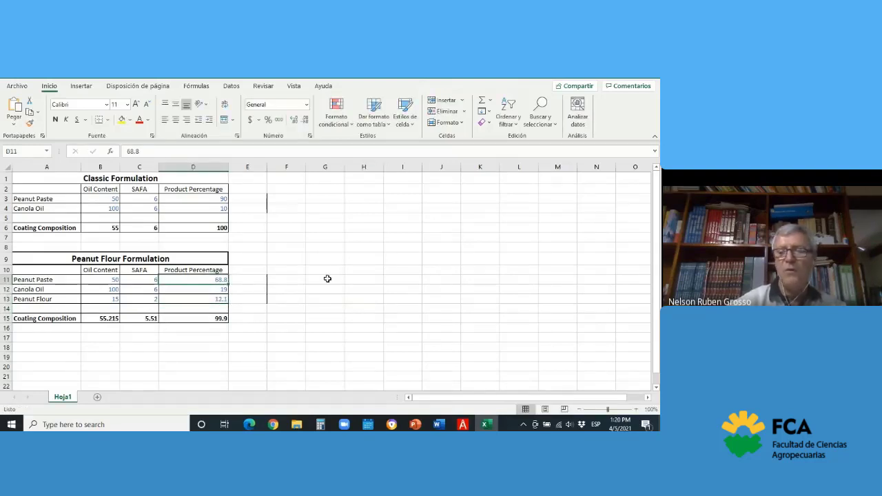
type("68.")
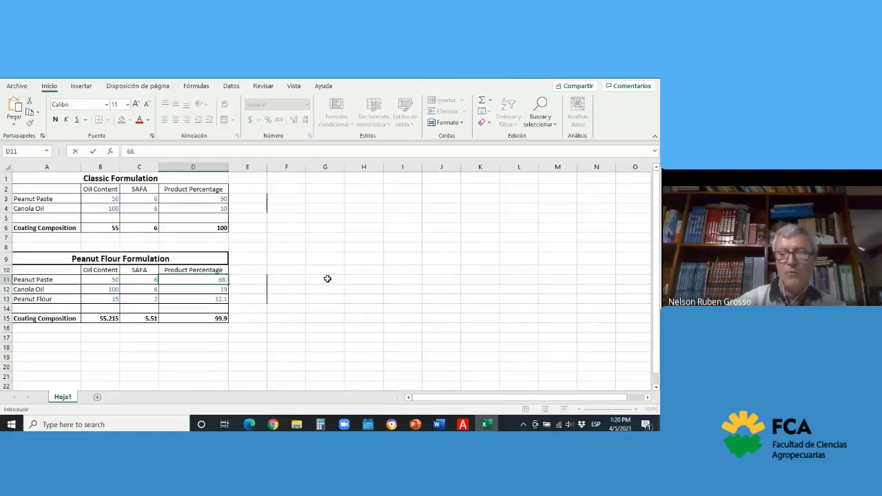
type("9")
left_click(341, 318)
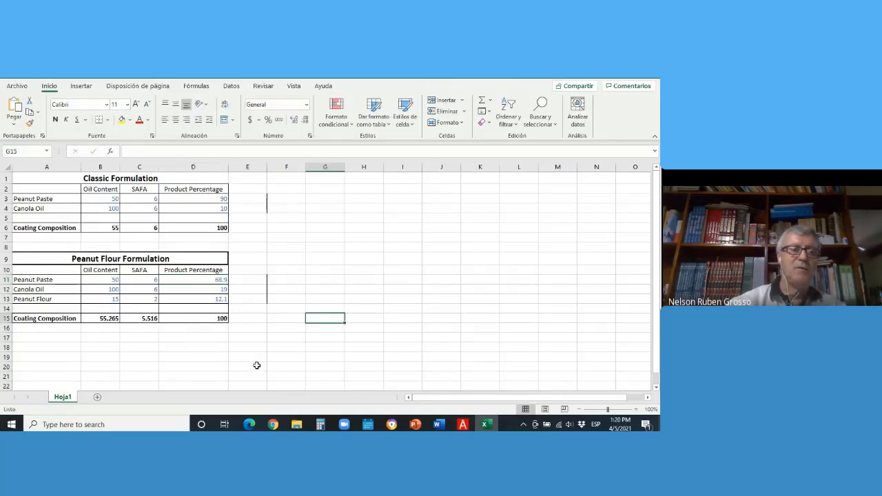
In the Peanut Flour Formulation, set the product percentage of Peanut Flour to 12.3 and of Peanut Paste to 68.7.
left_click(221, 301)
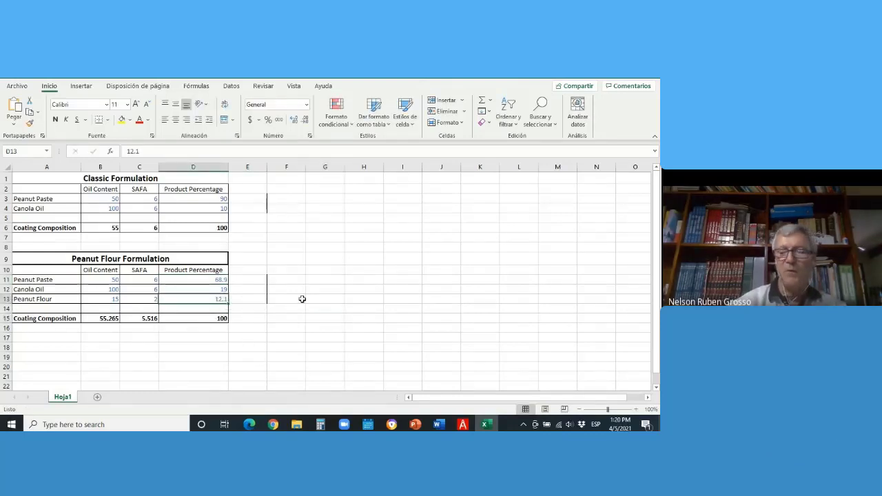
type("1")
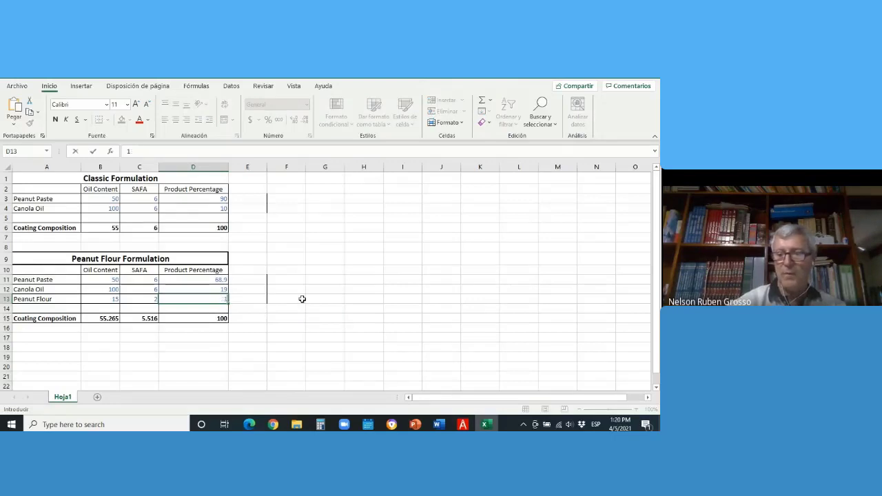
type("2.3")
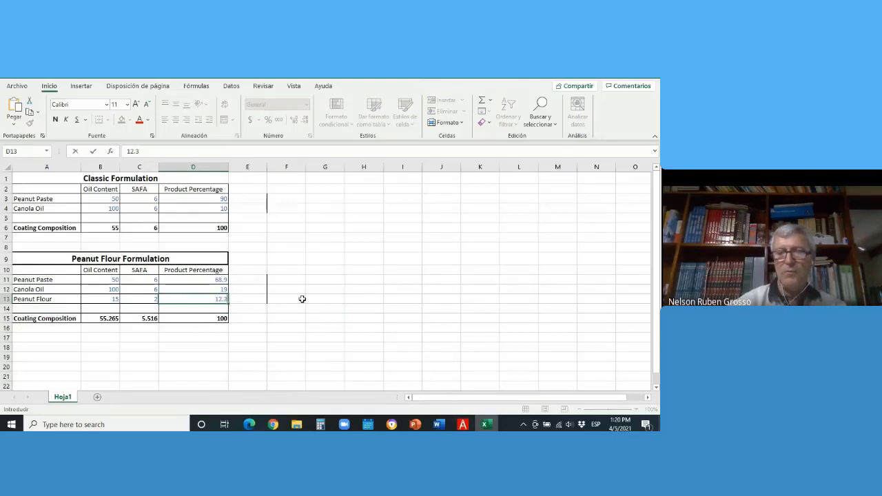
left_click(212, 278)
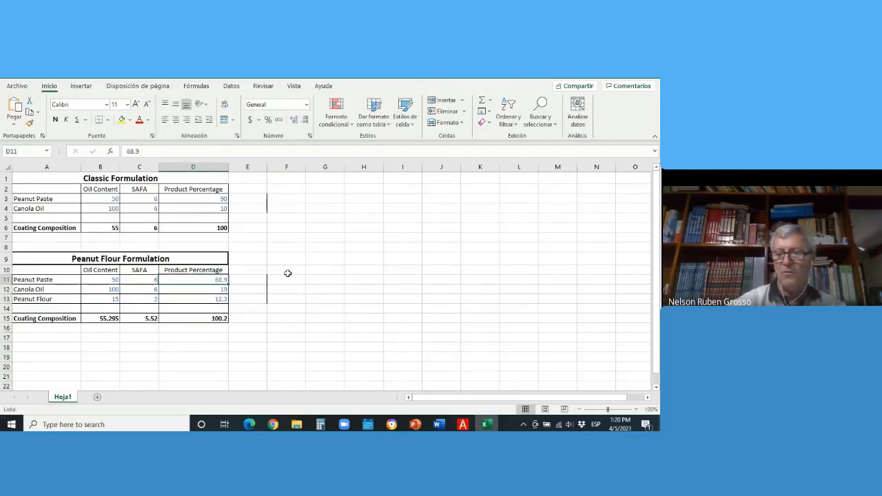
type("68.7")
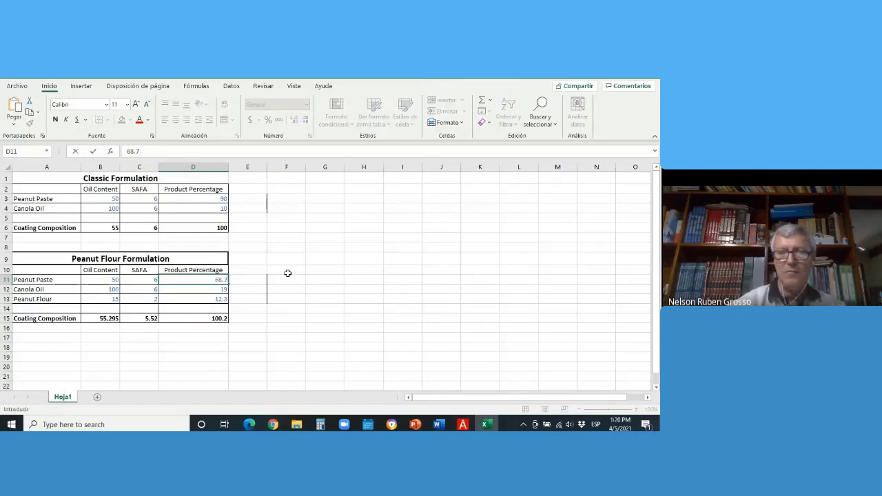
key("Return")
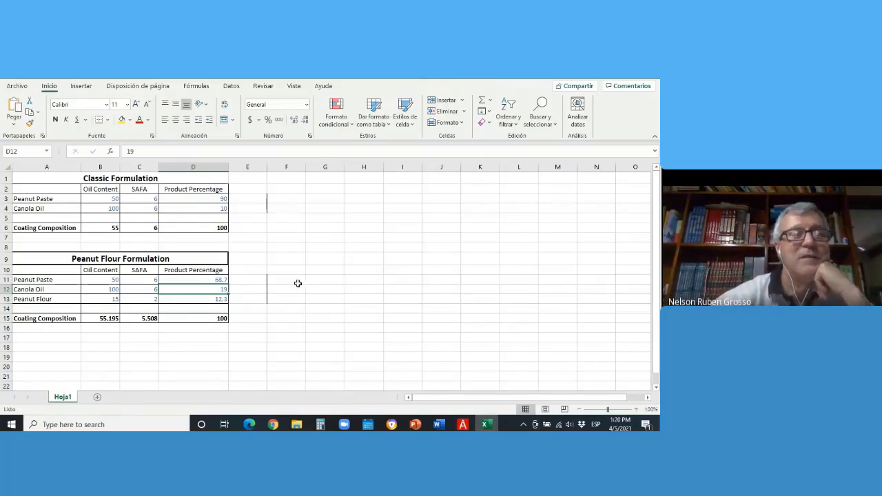
Switch to the Google Meet call window in Chrome to view the class participants.
mouse_move(274, 425)
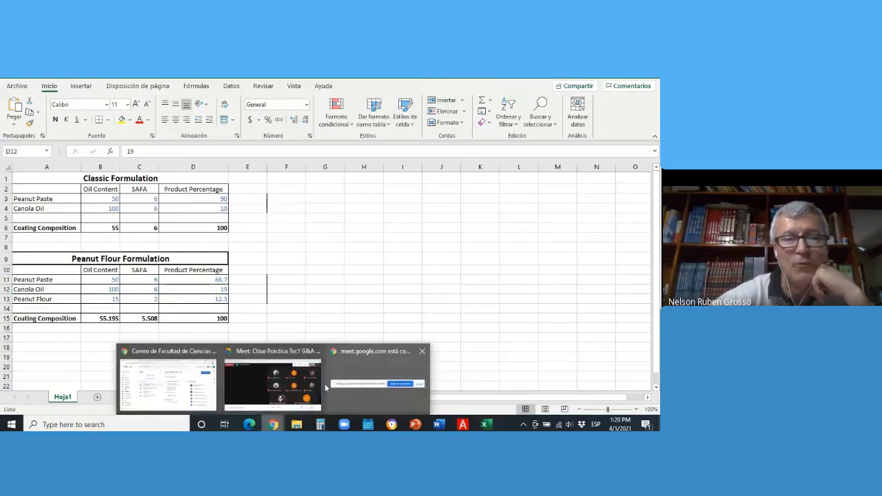
left_click(272, 384)
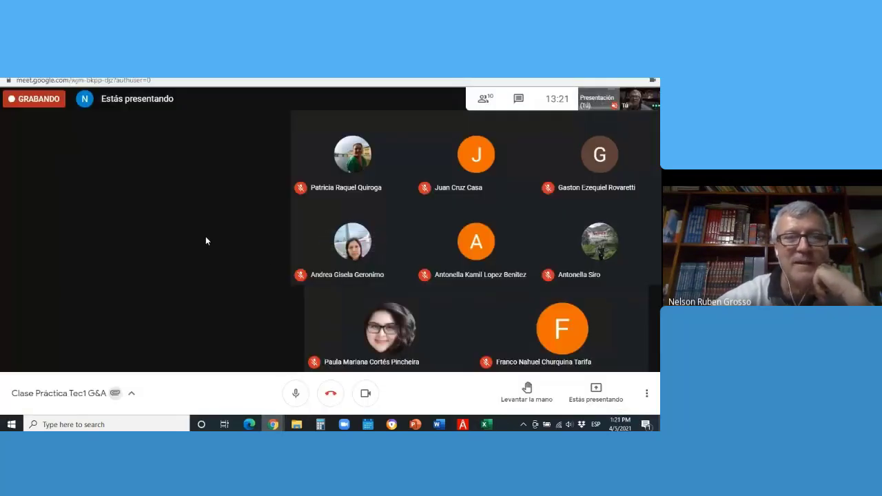